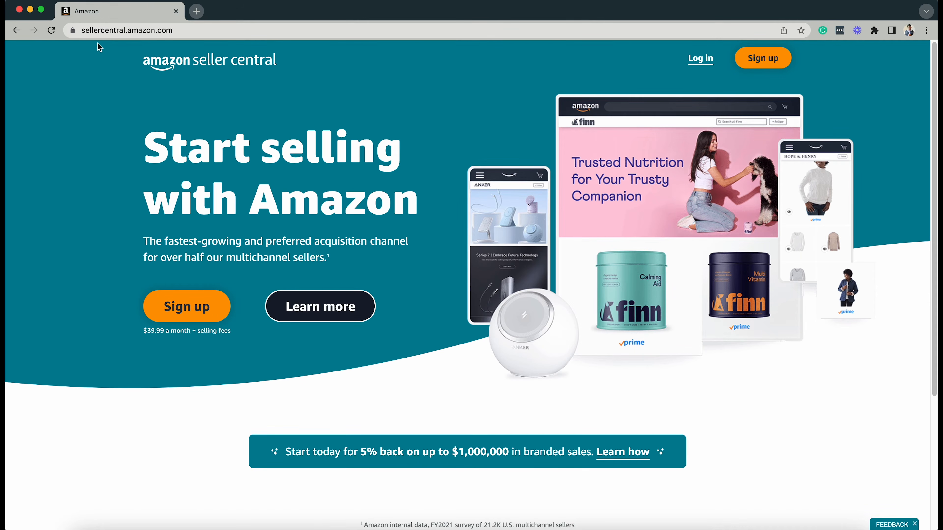
- Open the login for the Seller Central account from the sellercentral.amazon.com landing page
click(226, 30)
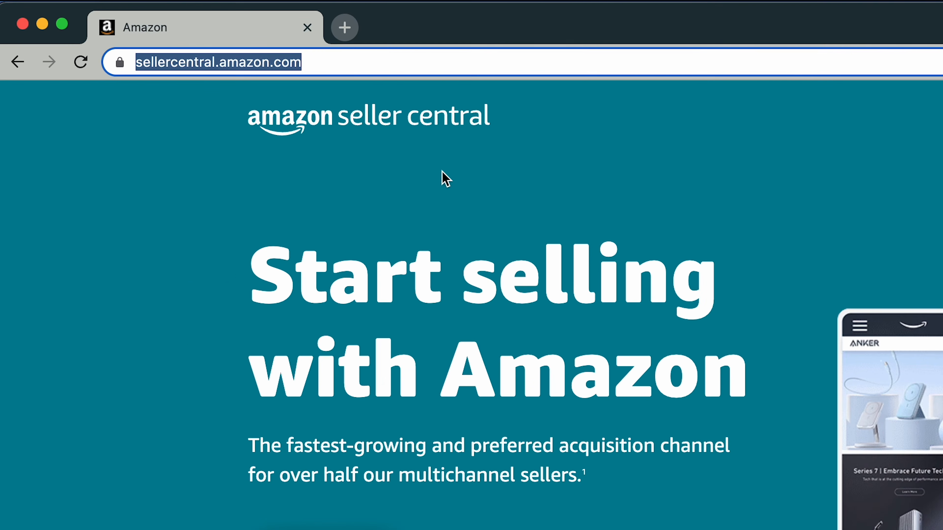
click(442, 171)
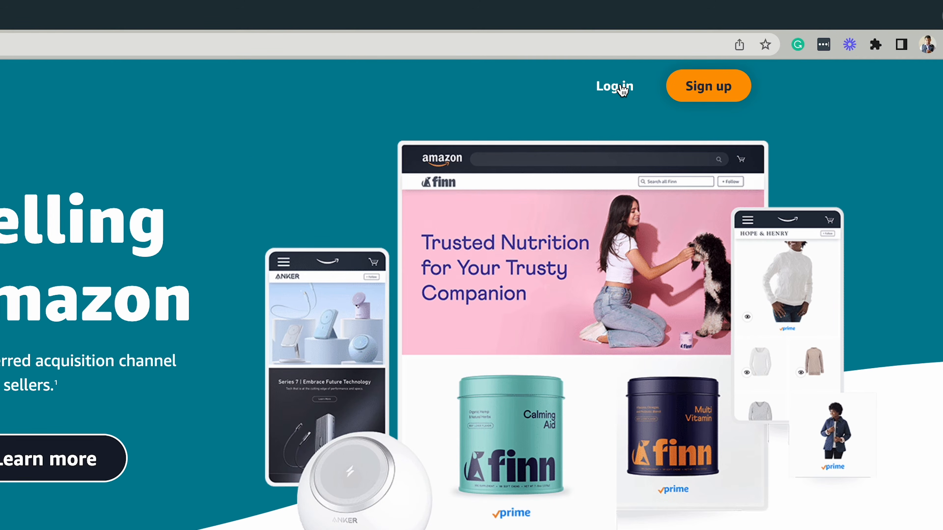
click(622, 88)
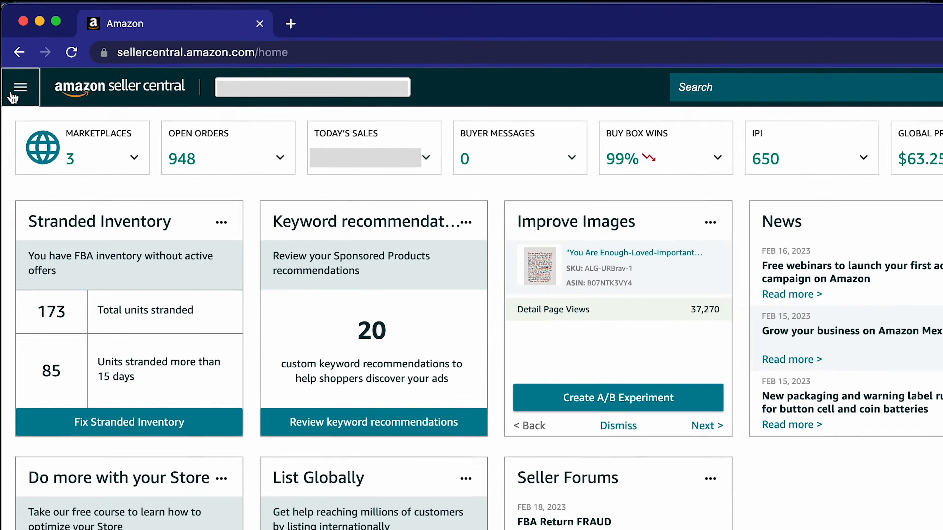
- Open the Add Products page of the catalog
click(25, 56)
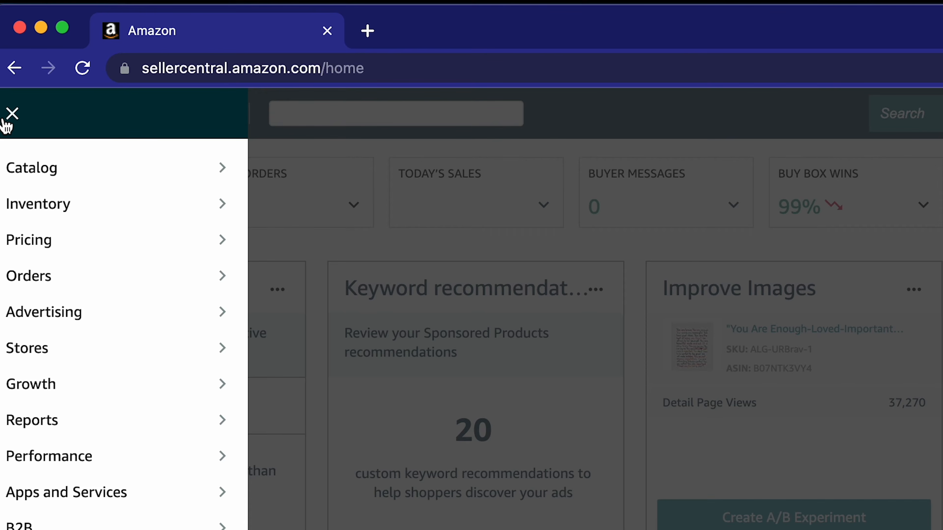
mouse_move(42, 176)
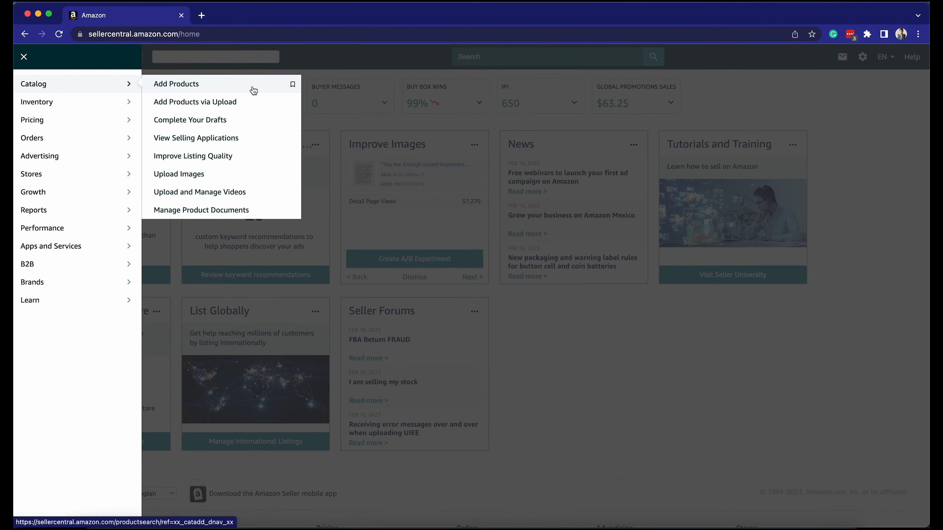
click(253, 91)
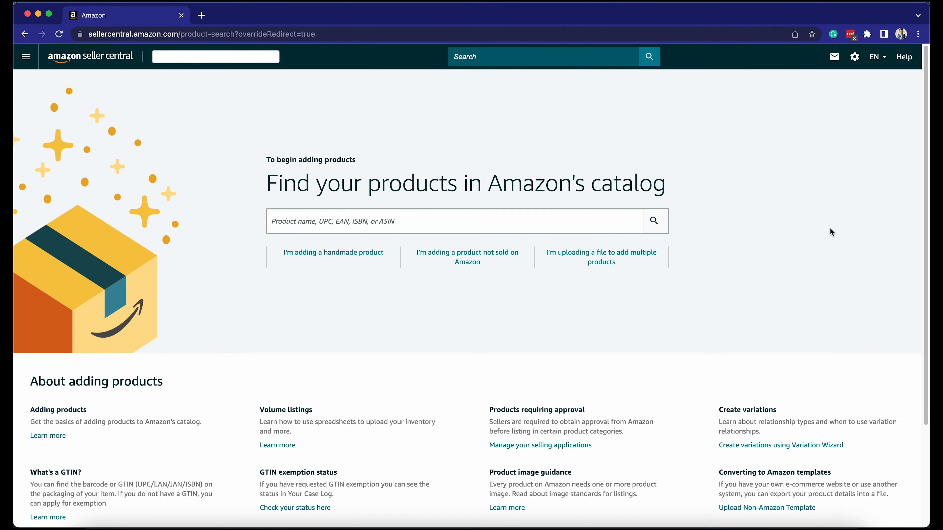
- Search Amazon's catalog for "In-focus Supplements"
key(Tab)
text(In-)
text(focus Supplements)
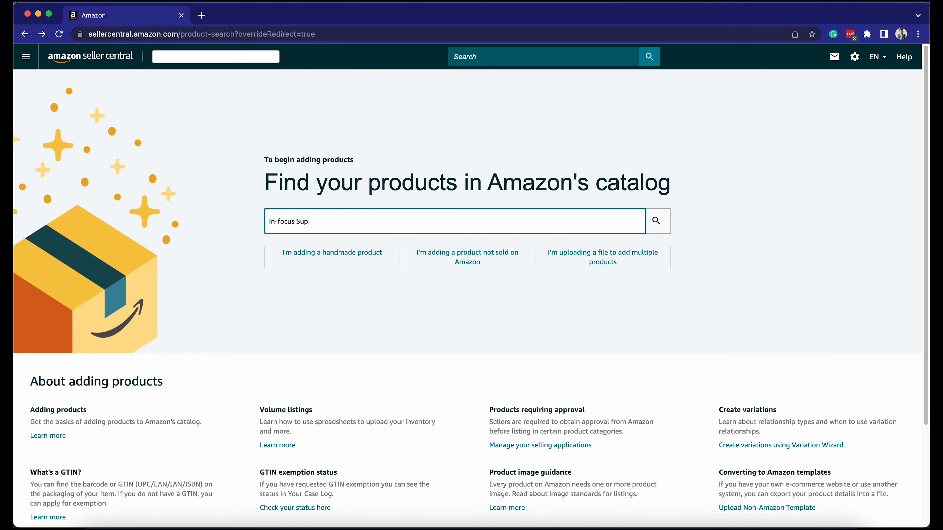
key(Return)
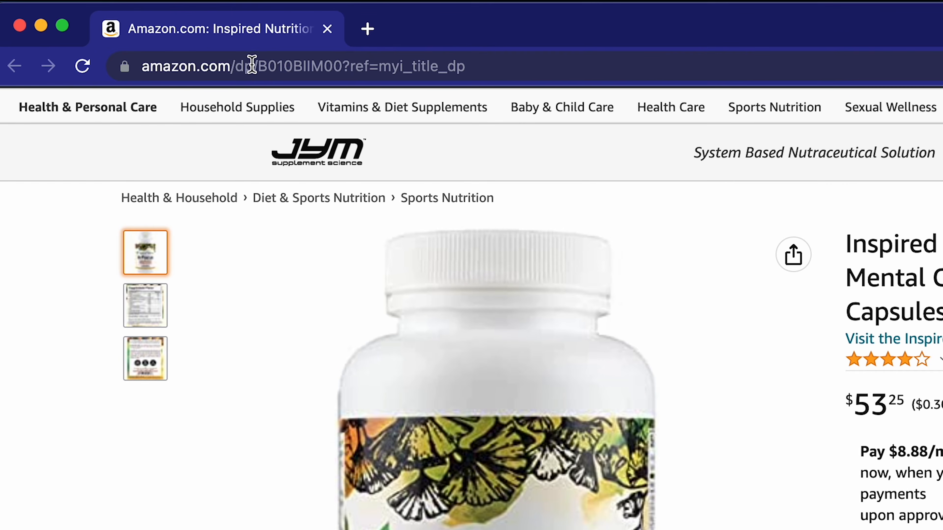
- Copy the ASIN B010BIIM00 from the web address of the Inspired Nutrition product page
click(254, 66)
drag(258, 66, 342, 66)
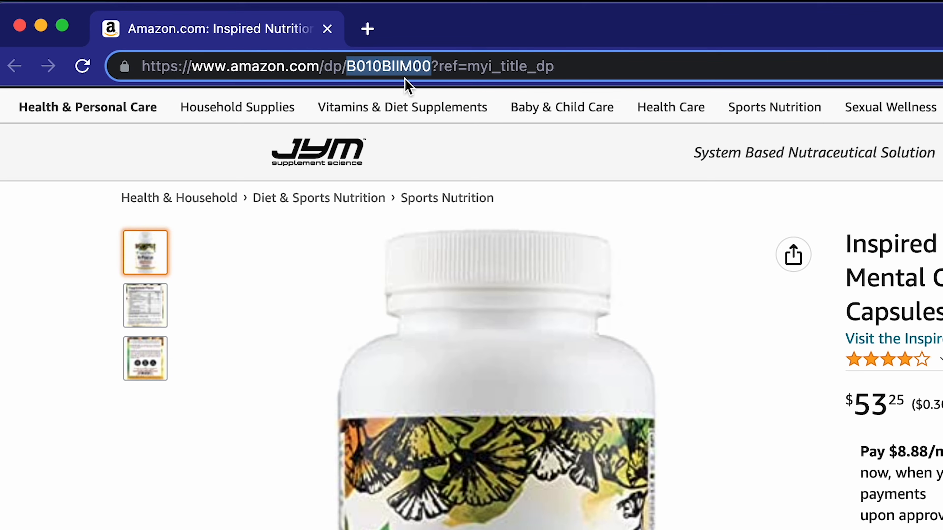
right_click(395, 76)
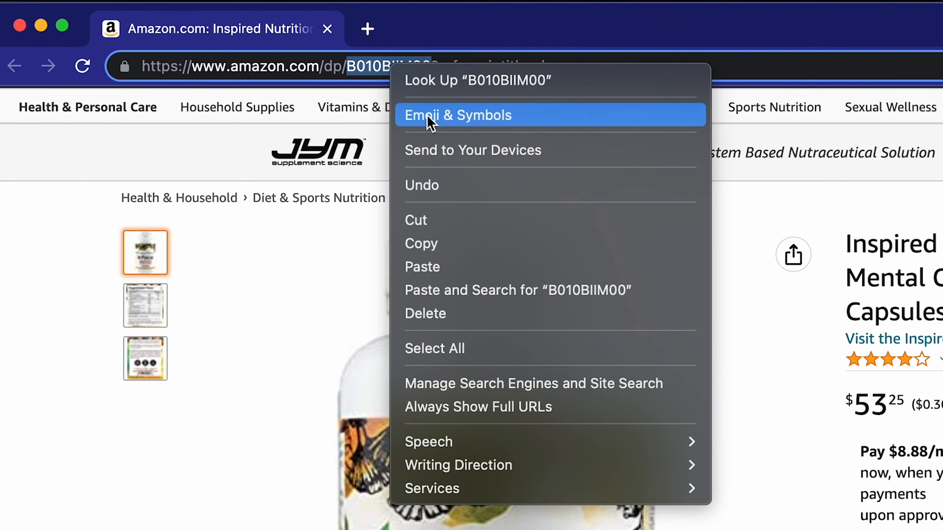
click(445, 253)
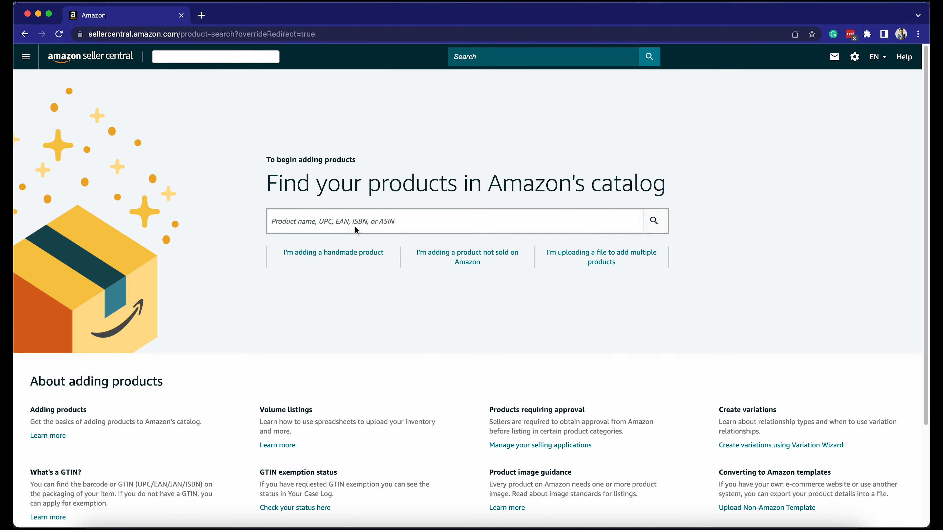
- Search the Add Products catalog with the copied ASIN B010BIIM00
click(346, 220)
right_click(346, 220)
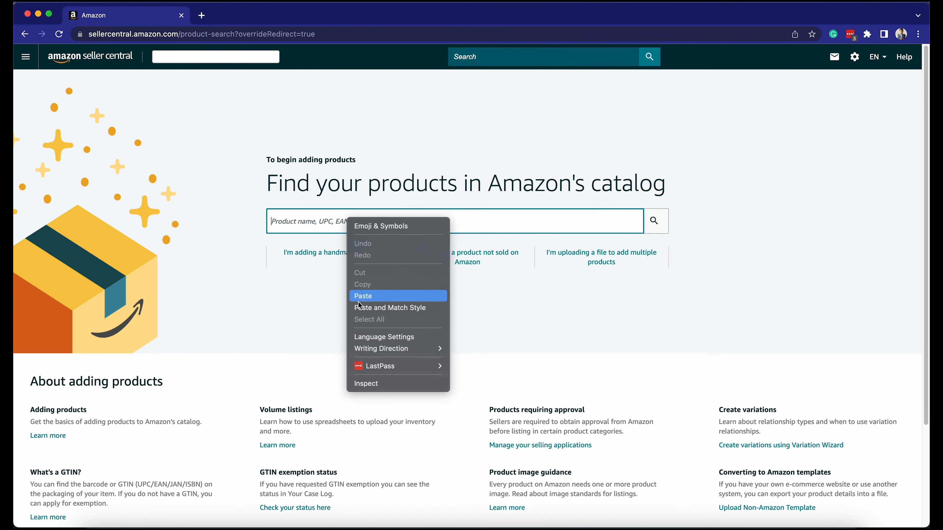
click(364, 297)
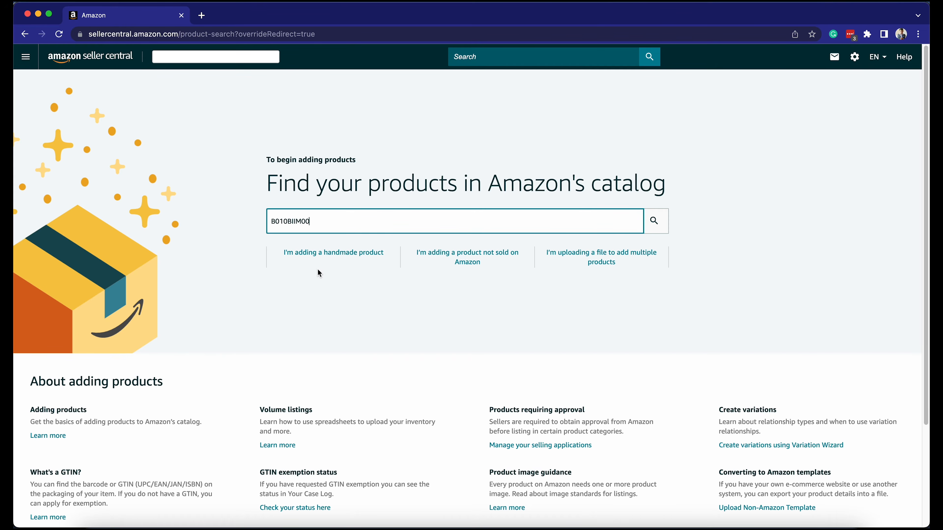
click(653, 221)
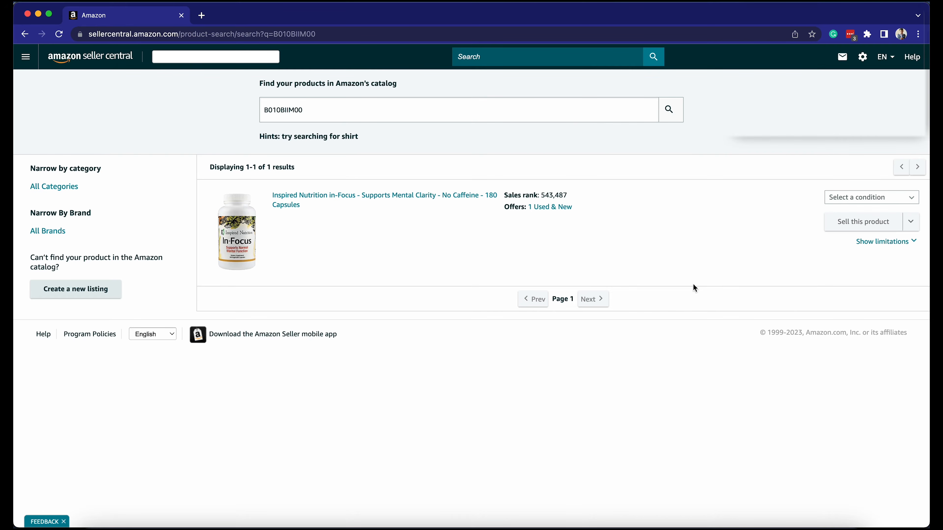
- Set the condition of the Inspired Nutrition in-Focus product to New and start an offer to sell it
click(912, 200)
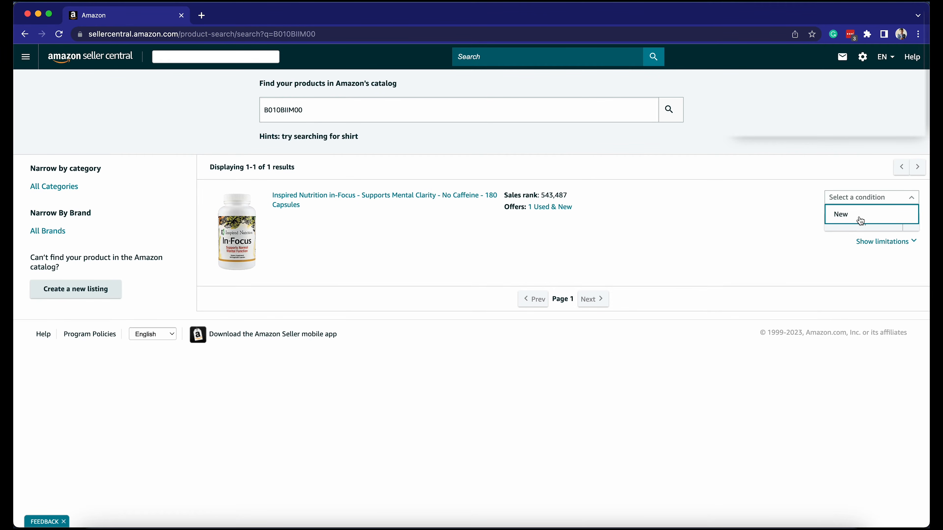
click(864, 219)
click(911, 222)
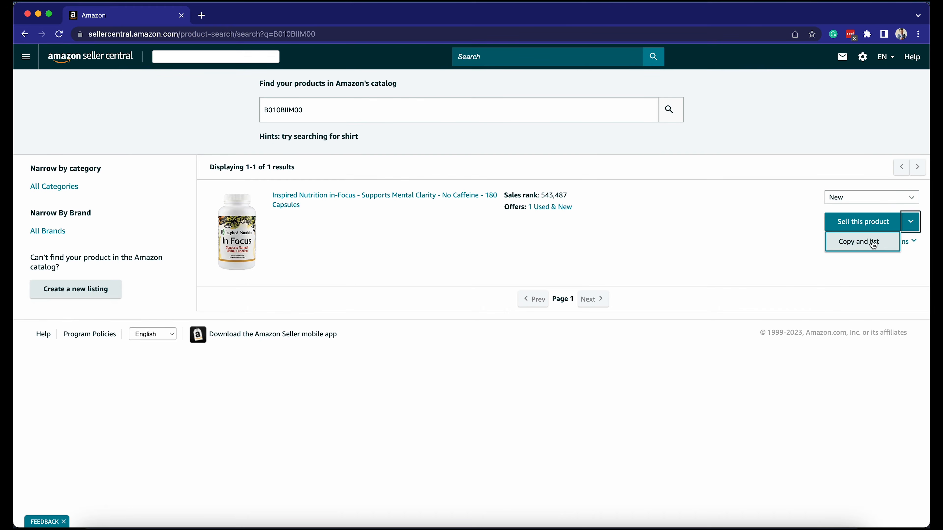
click(871, 222)
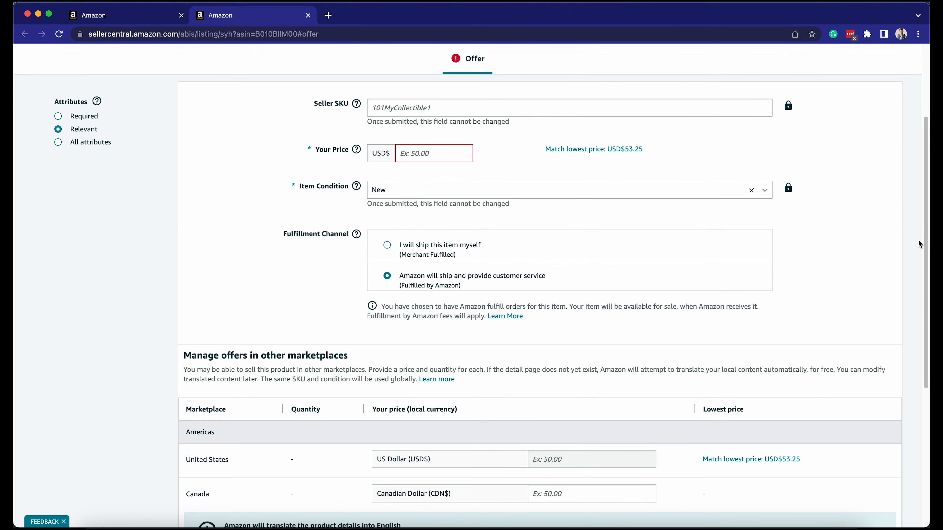
- Limit the offer form to required attributes and match the lowest price of USD 53.25
scroll(918, 240, up, 4)
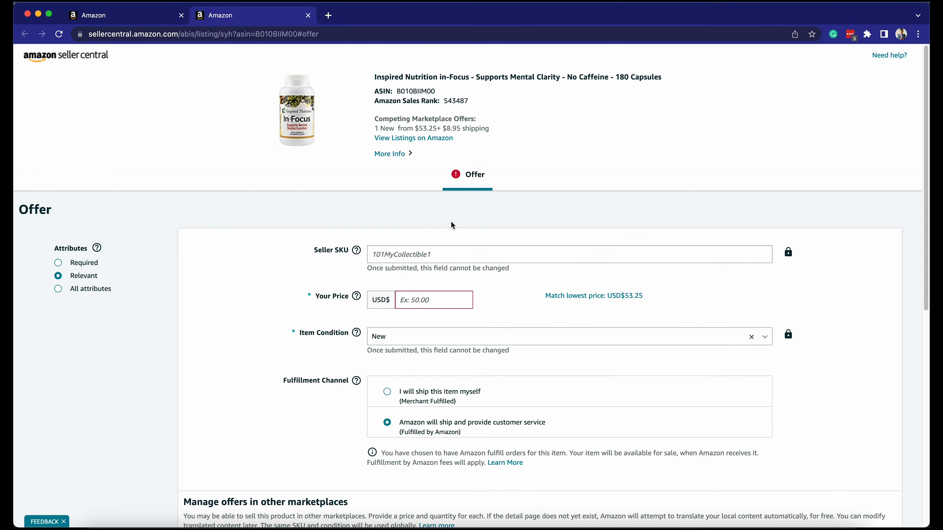
click(92, 266)
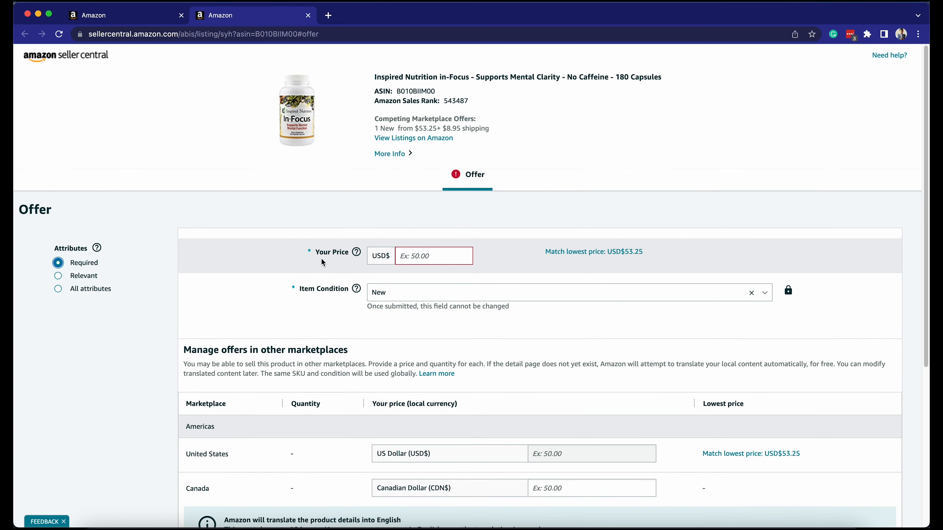
click(586, 253)
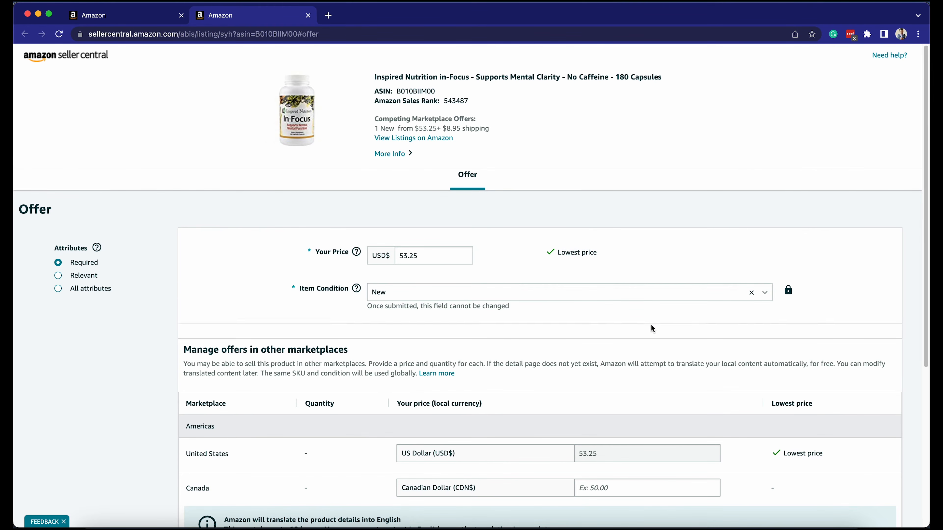
scroll(759, 429, down, 6)
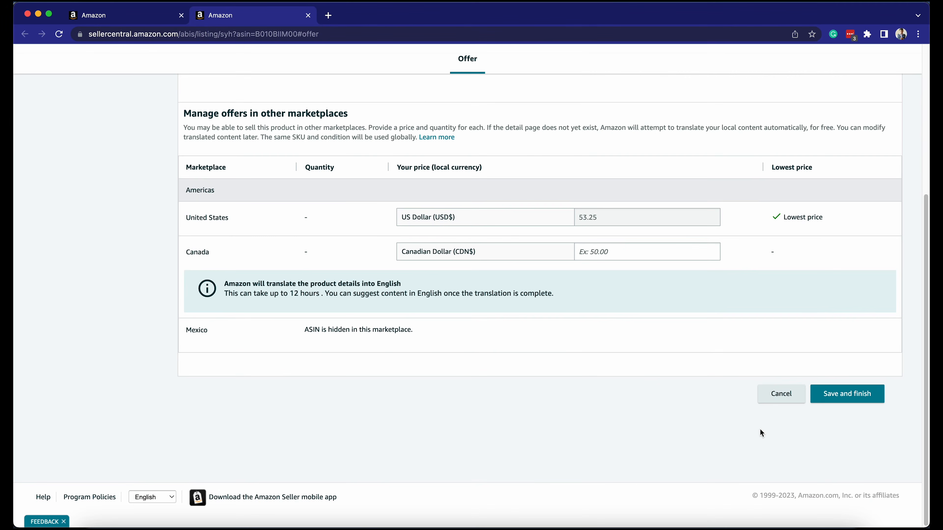
scroll(609, 428, up, 3)
scroll(611, 433, up, 2)
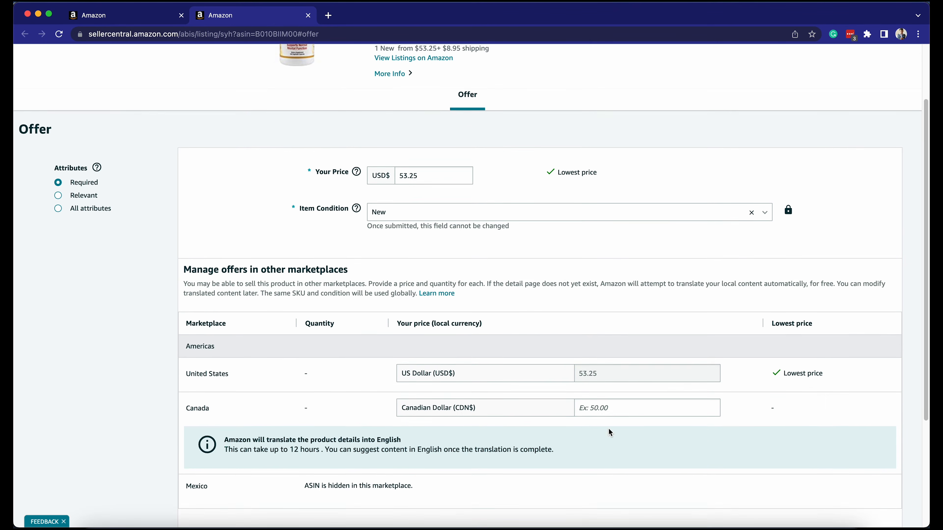
- Under the relevant attributes, try merchant fulfillment with a quantity of 200, and return the channel to Fulfilled by Amazon
click(76, 208)
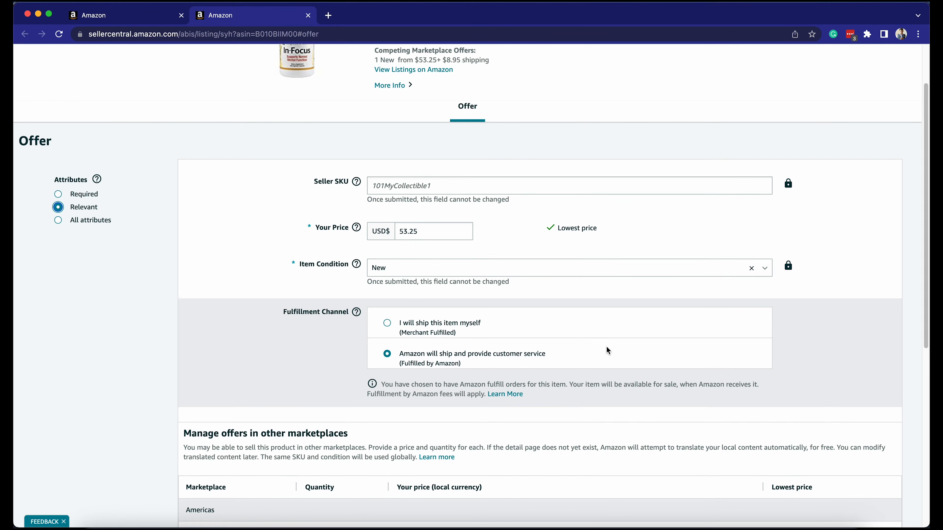
click(388, 323)
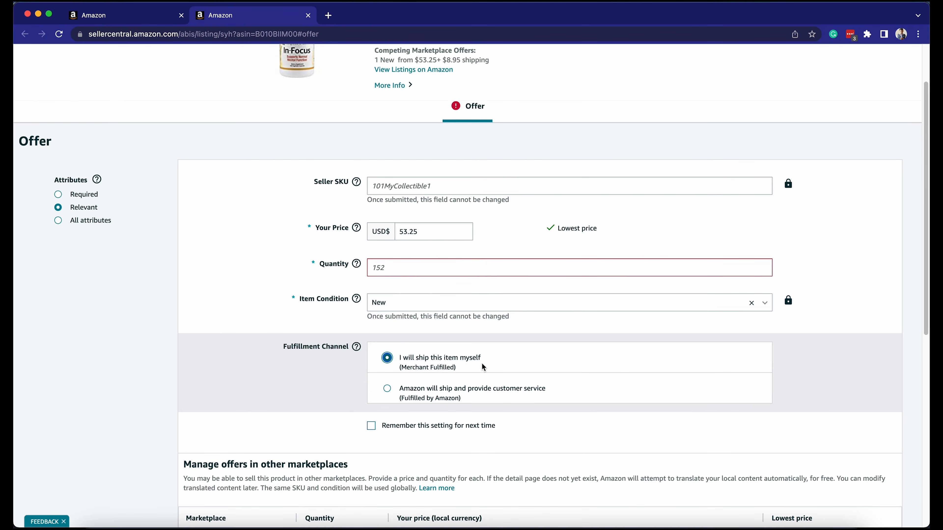
click(426, 271)
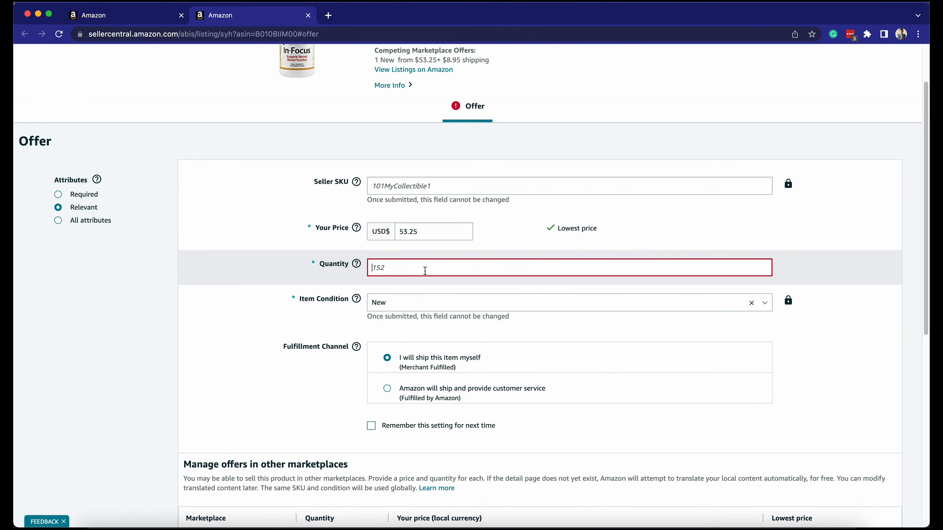
text(200)
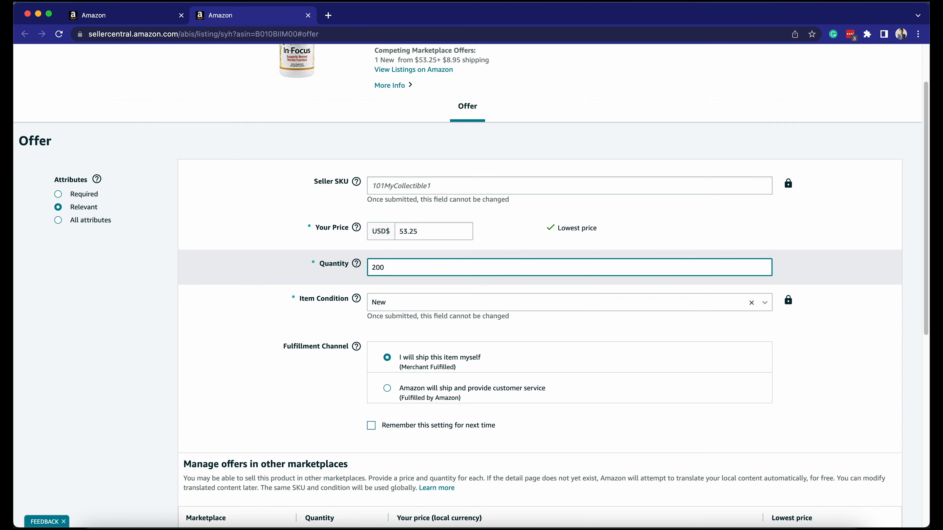
click(315, 381)
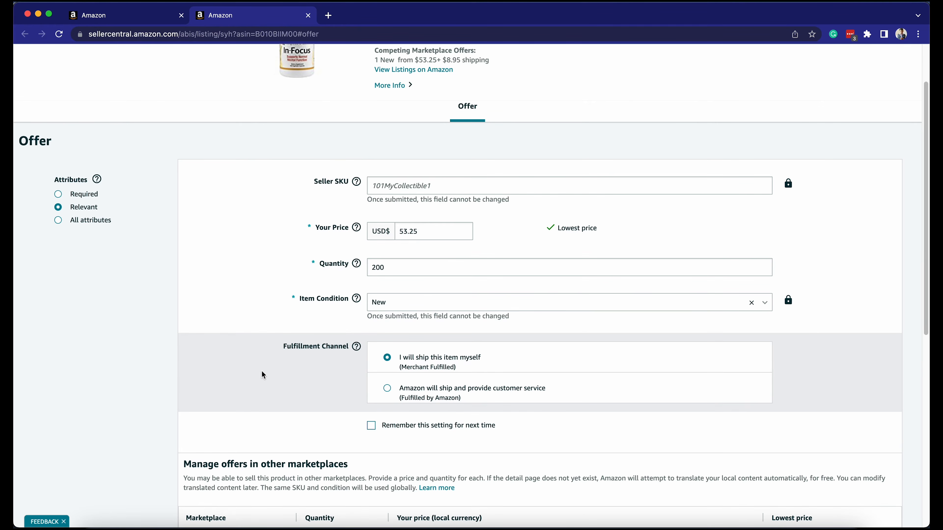
click(388, 388)
- Display all offer attributes and review the optional fields from the product tax code down to the fulfillment channel
click(95, 220)
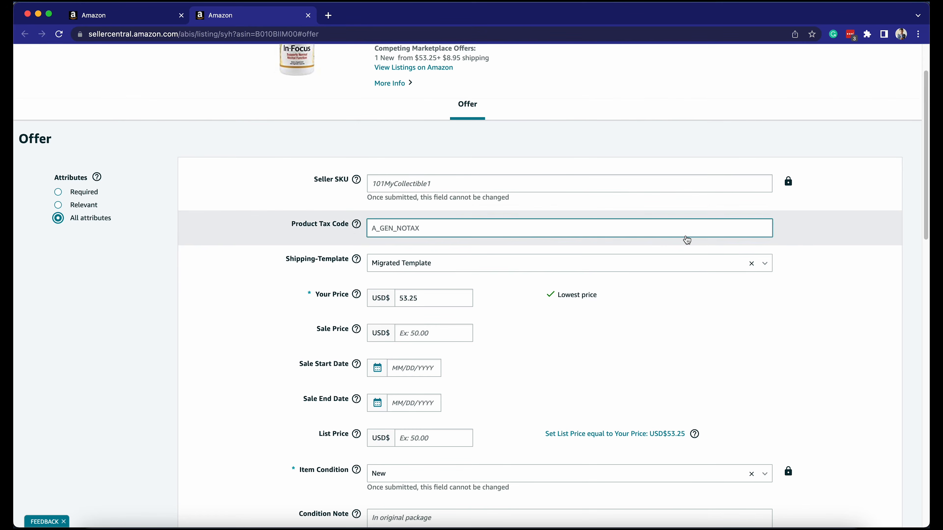
scroll(836, 230, down, 3)
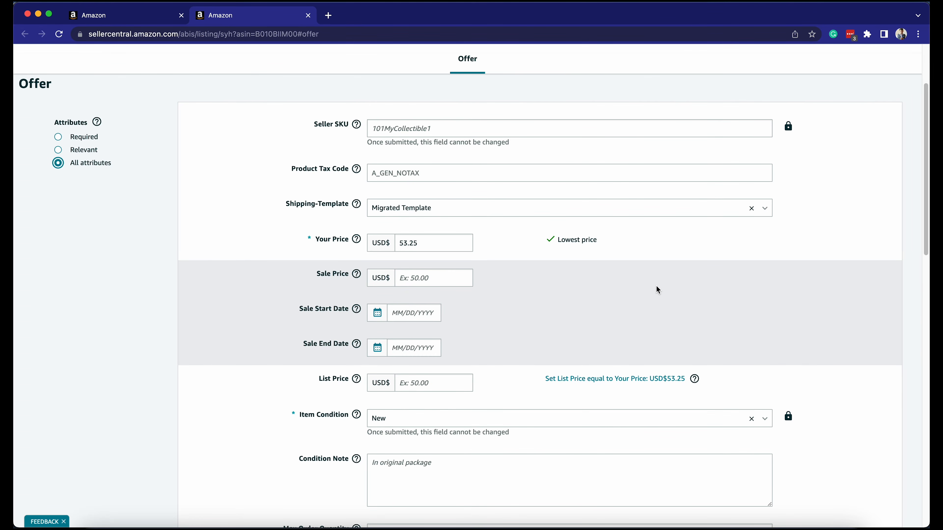
scroll(653, 292, down, 1)
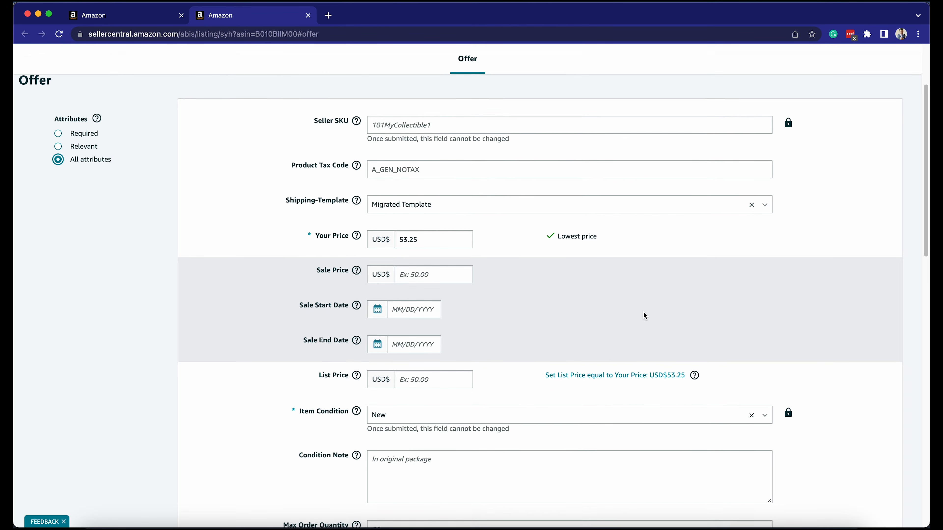
scroll(528, 396, down, 3)
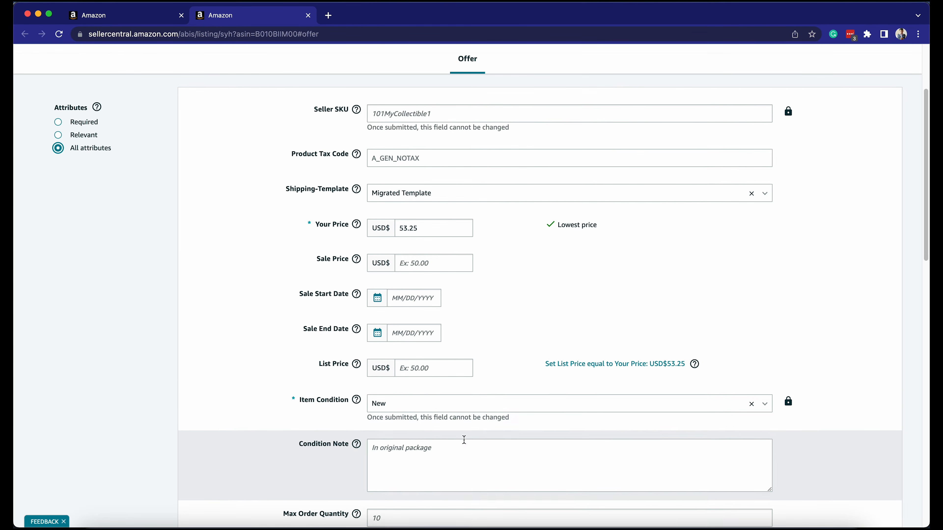
scroll(160, 446, down, 5)
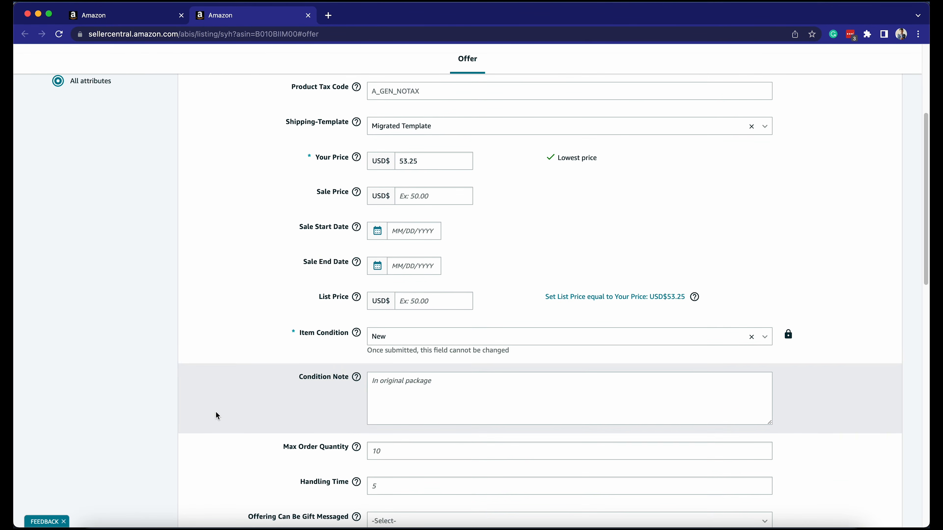
scroll(210, 421, down, 8)
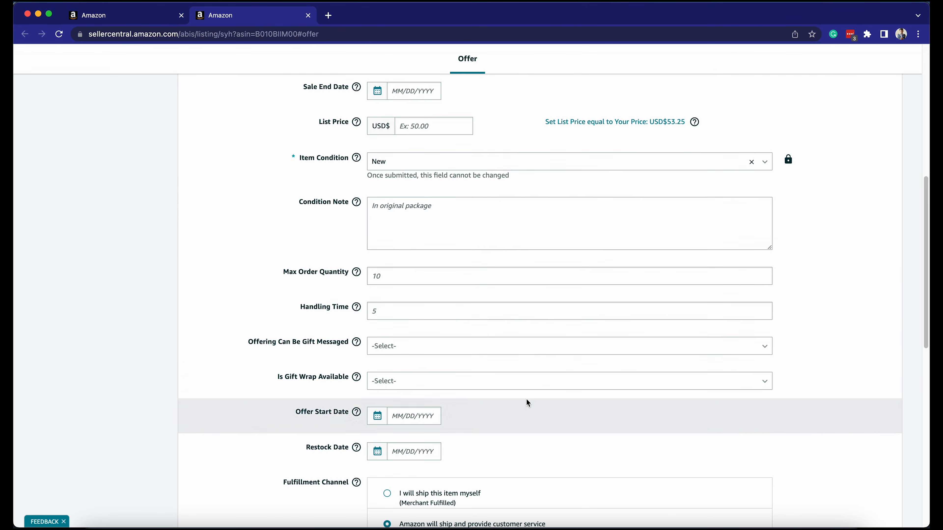
scroll(571, 375, down, 1)
scroll(557, 377, down, 2)
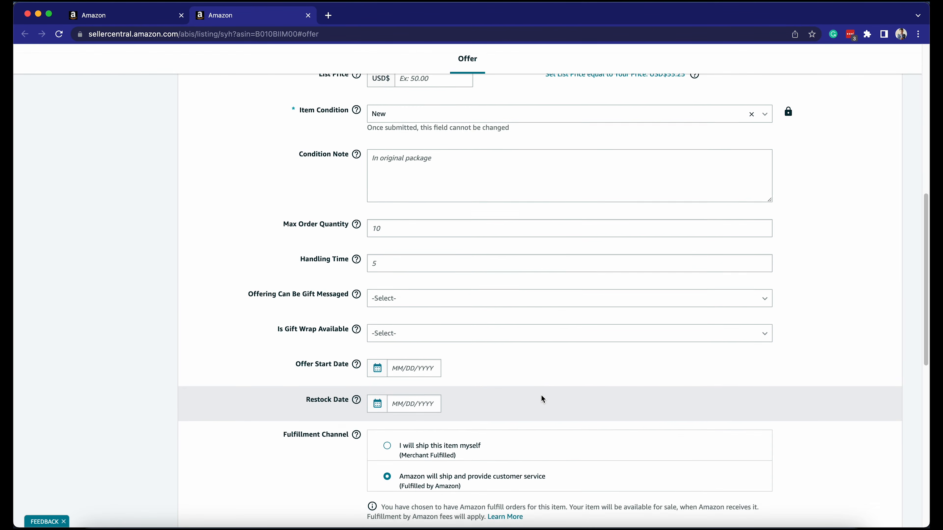
scroll(542, 396, down, 5)
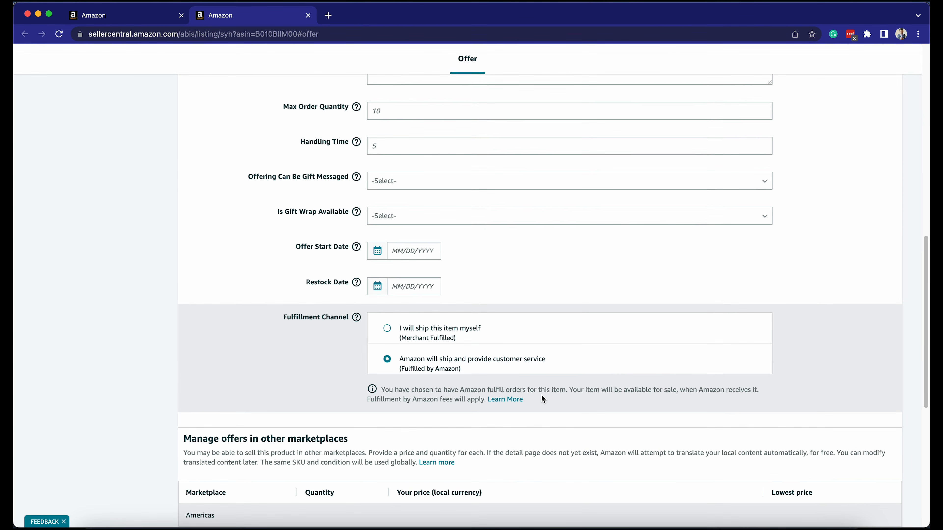
- Check the completed offer form through the other-marketplaces section, and save and finish the offer
scroll(542, 395, up, 1)
scroll(146, 439, up, 15)
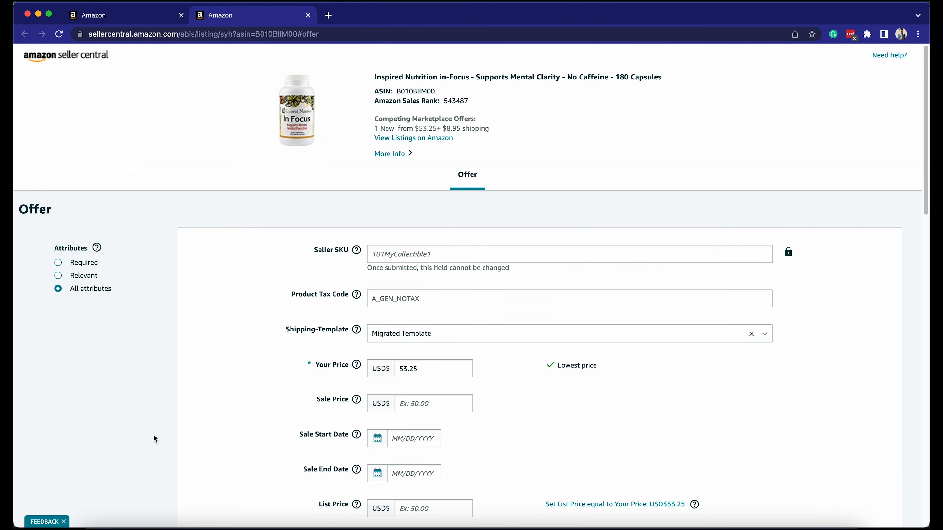
scroll(154, 437, down, 17)
scroll(474, 473, up, 3)
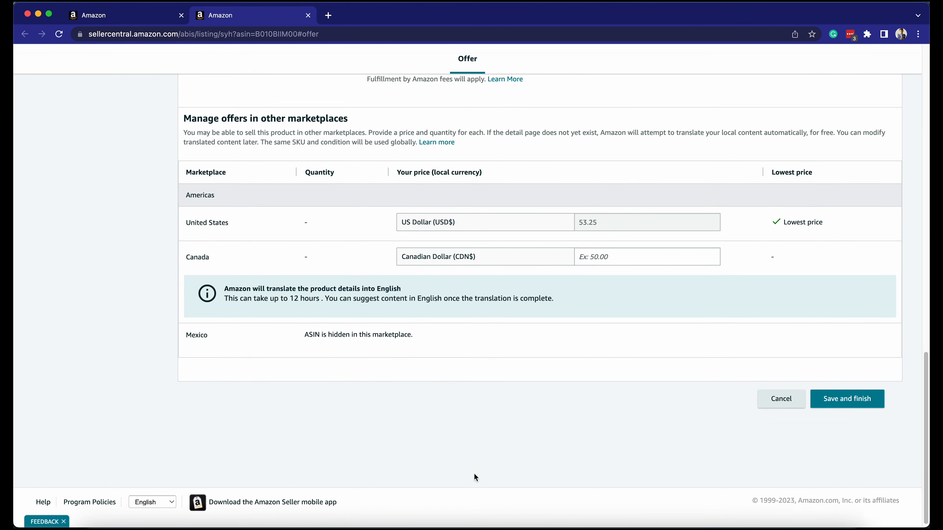
scroll(473, 473, down, 1)
click(871, 488)
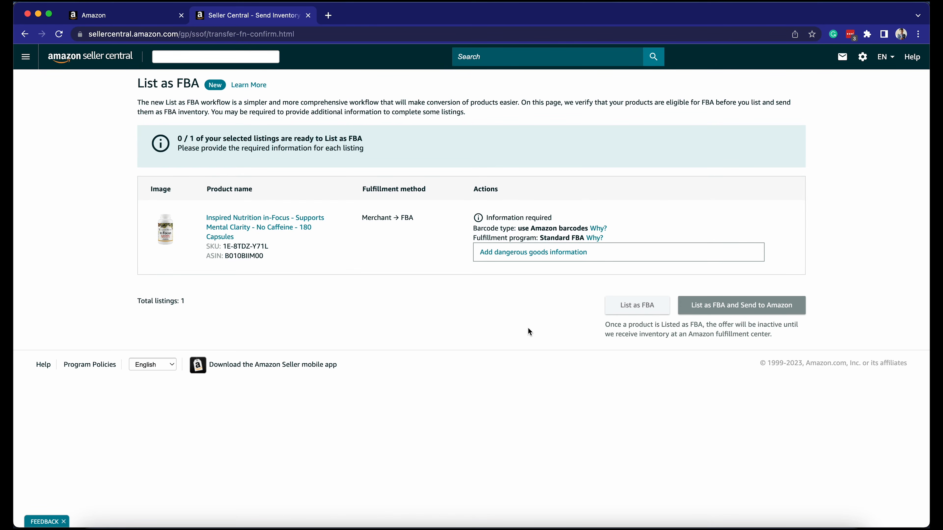
- Declare the product as containing no batteries and no dangerous goods, and list it as FBA without sending inventory
click(538, 256)
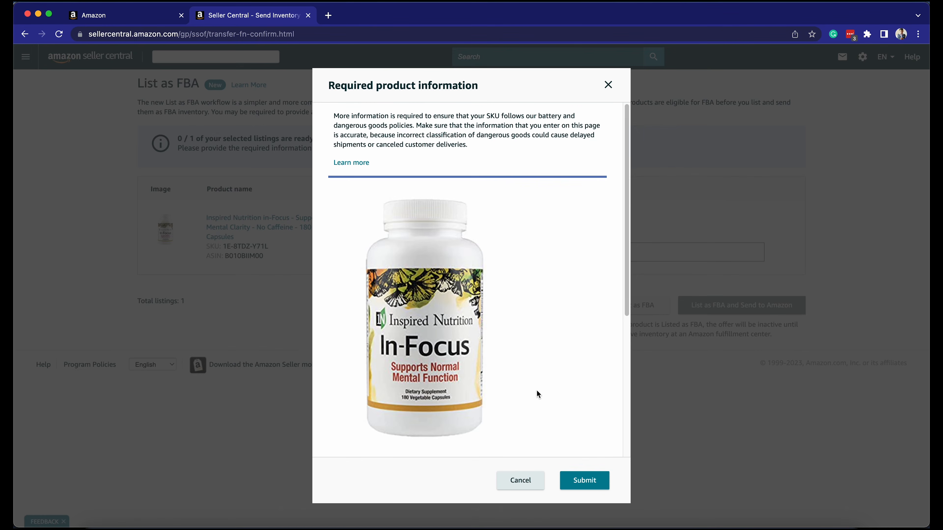
scroll(556, 399, down, 6)
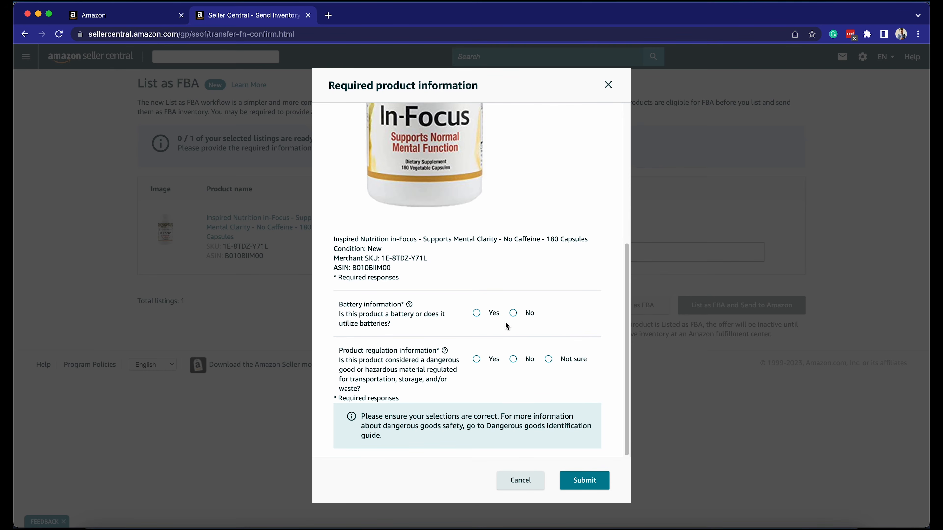
click(513, 314)
click(512, 360)
click(584, 482)
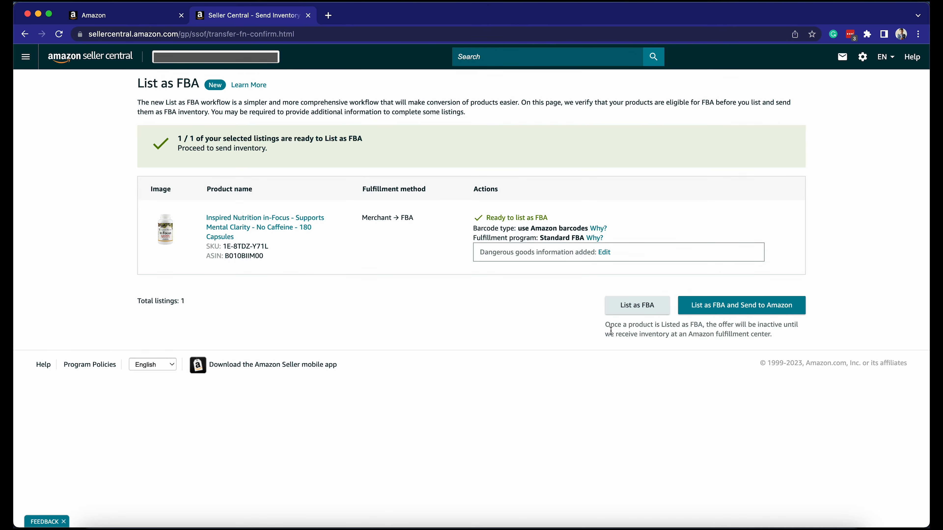
click(615, 313)
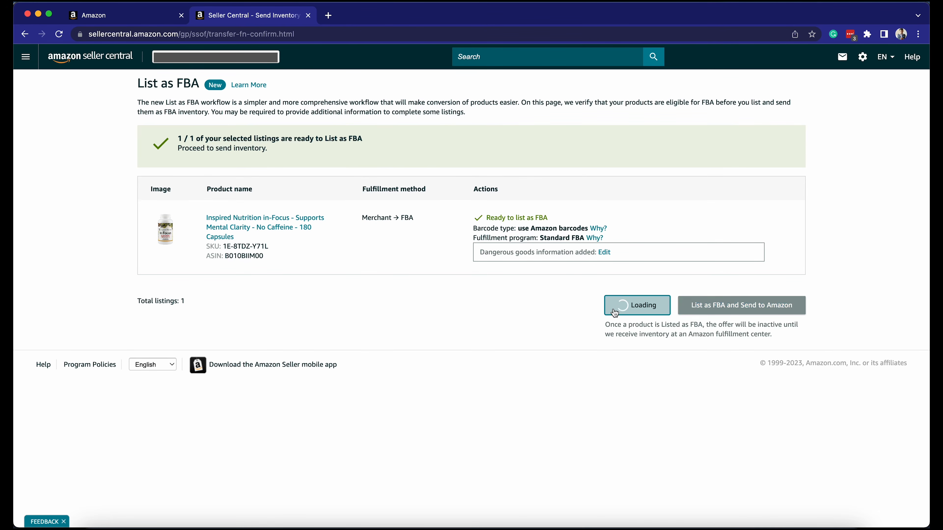